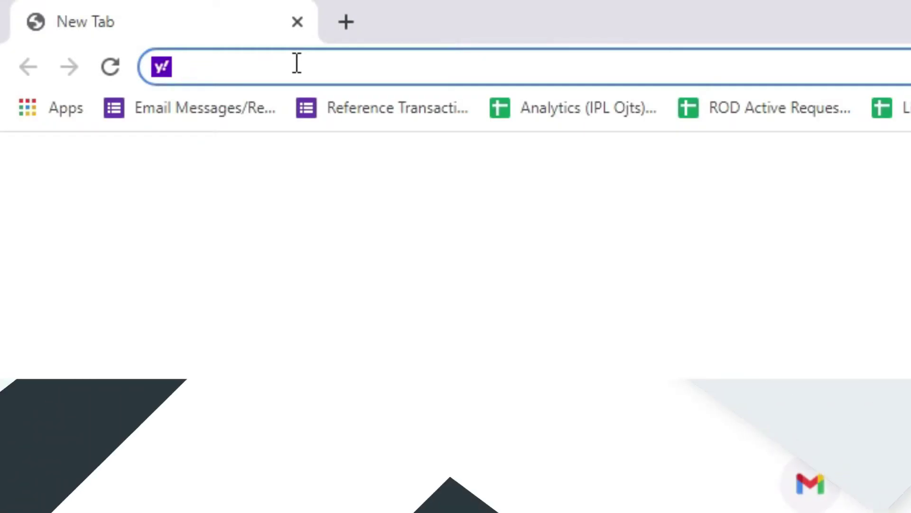
Go to mainlib.upd.edu.ph and enter 'Alchemy' as the search keyword.
text(mai)
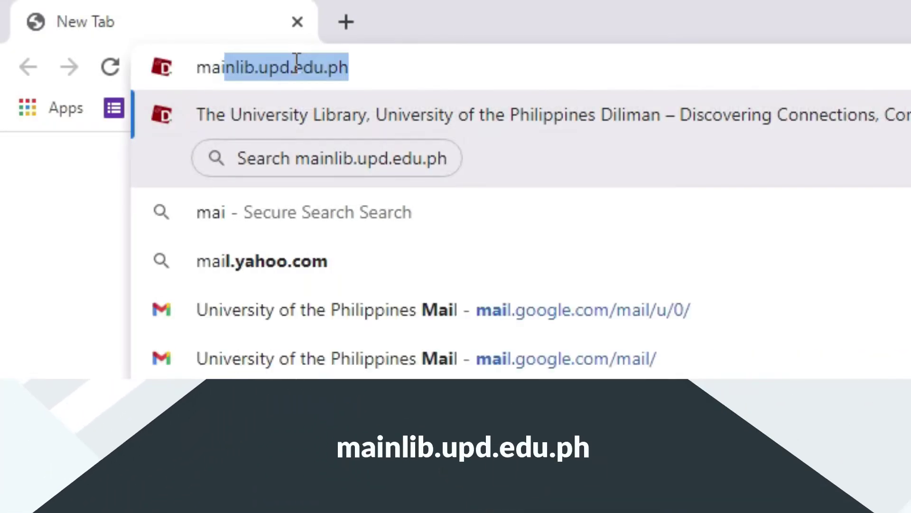
text(n)
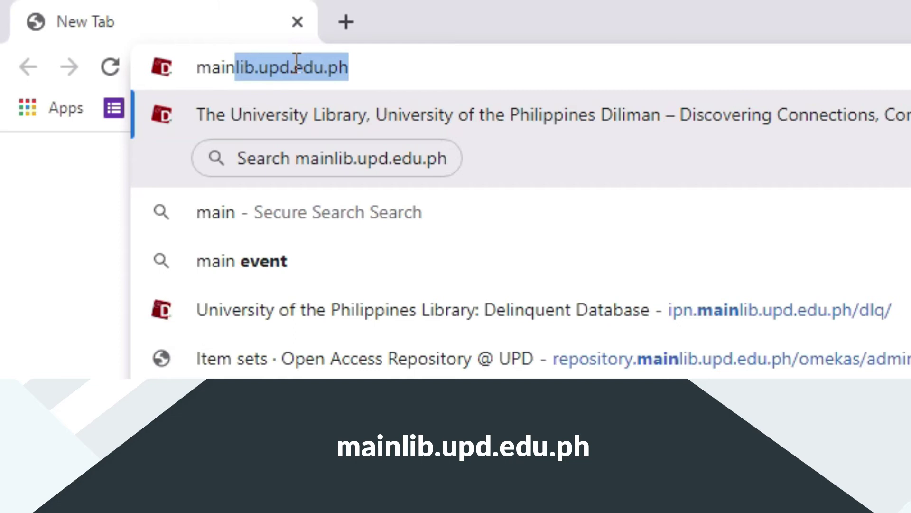
text(l)
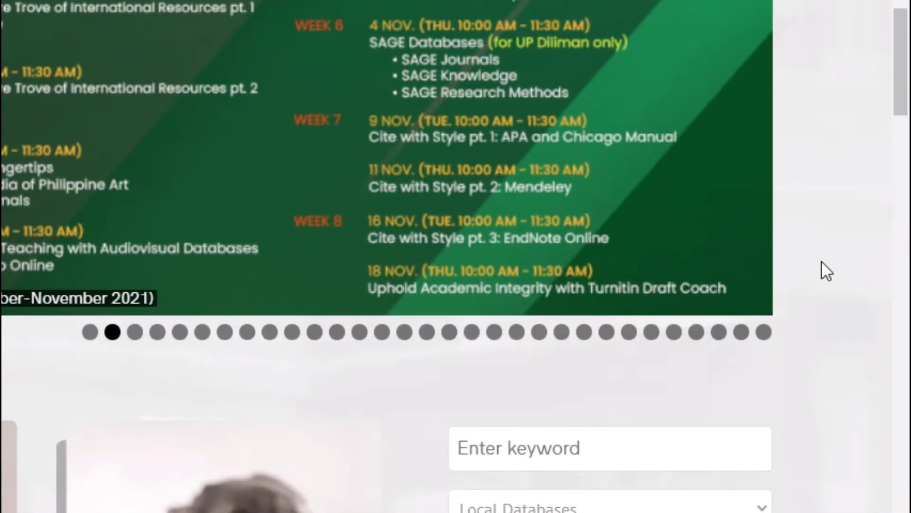
scroll(821, 261, down, 5)
click(638, 209)
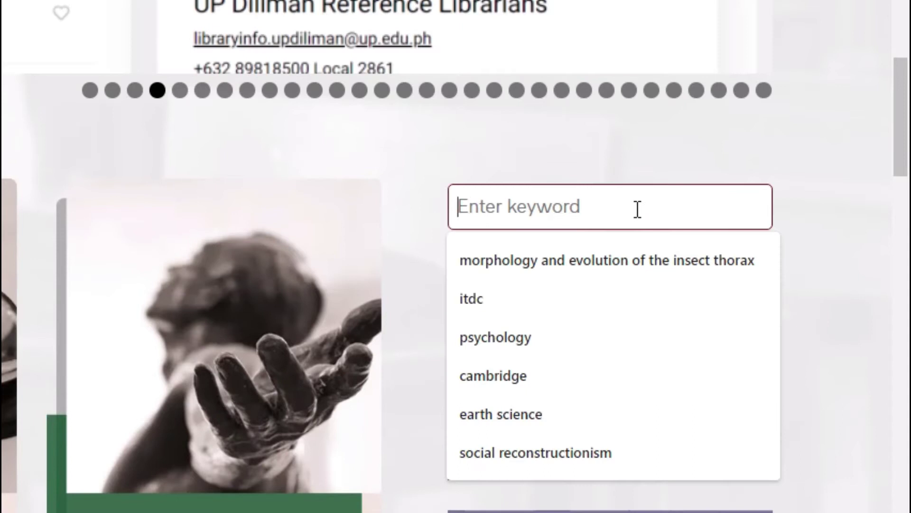
text(Alchem)
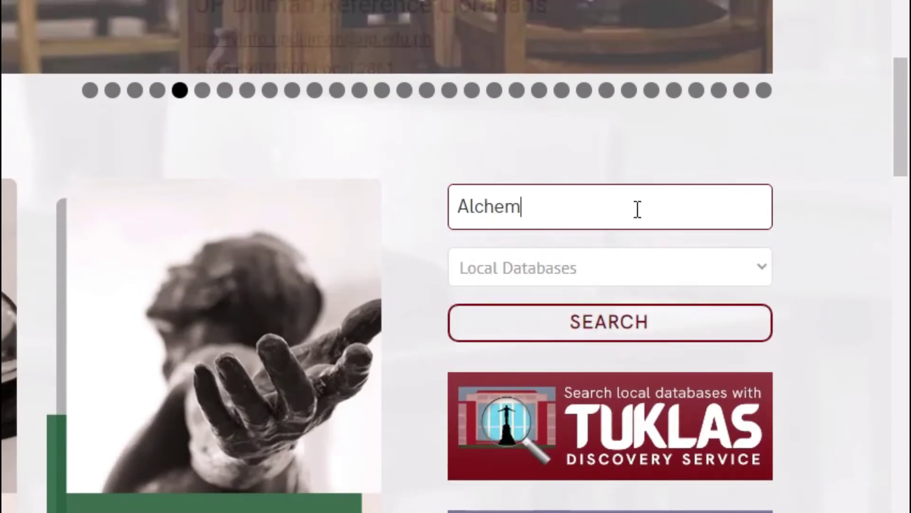
text(y)
Run the Alchemy search against Subscribed e-Resources.
scroll(713, 177, down, 2)
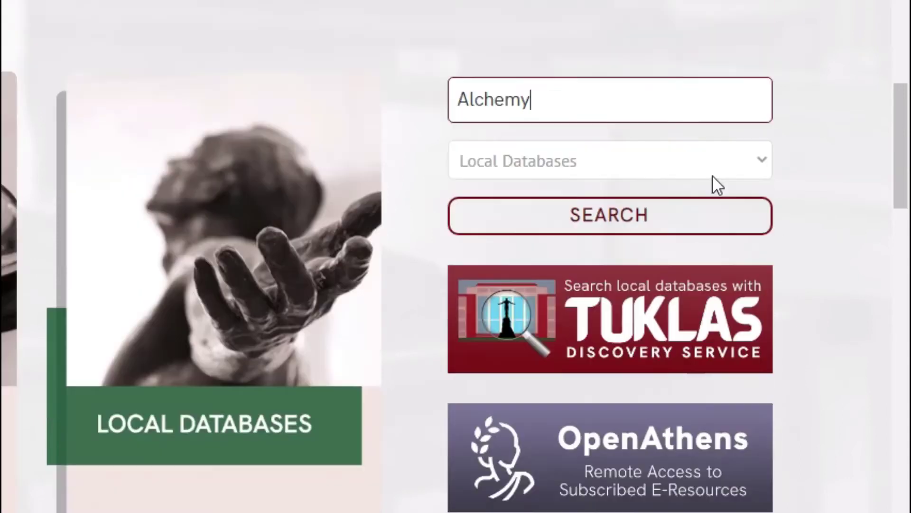
click(739, 161)
click(704, 208)
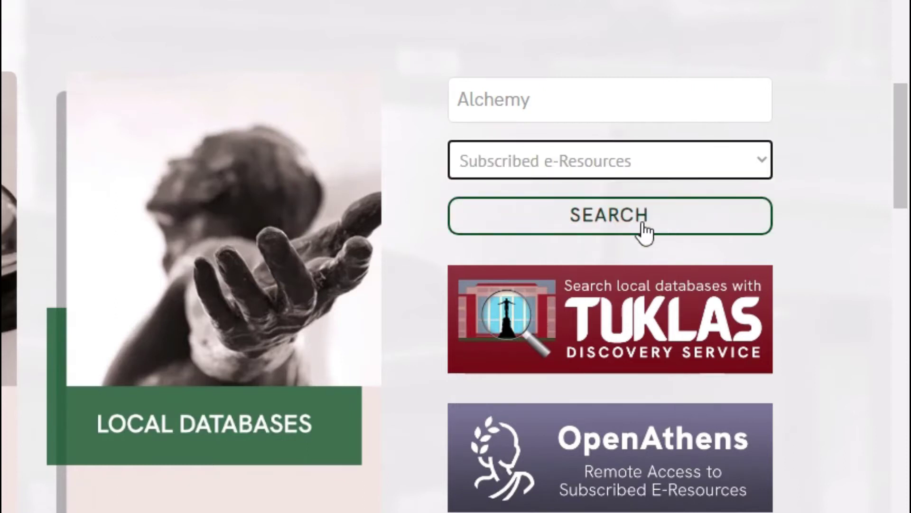
click(619, 220)
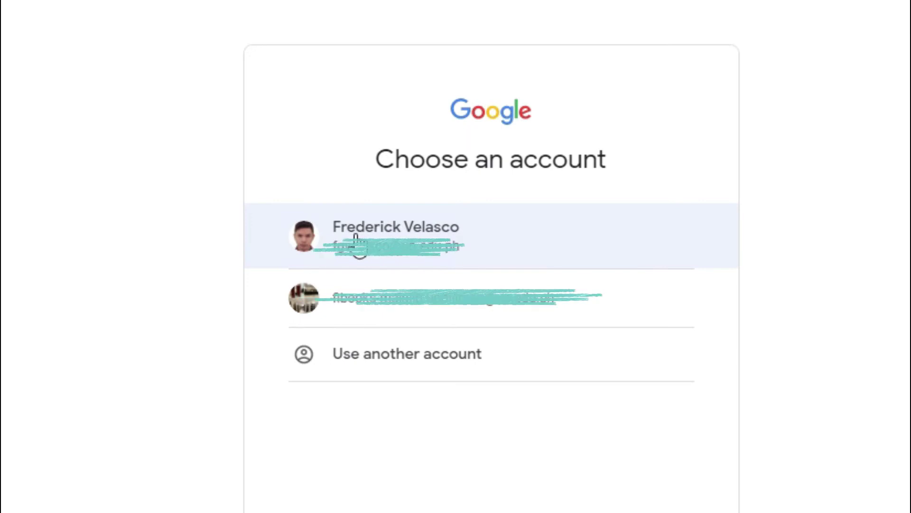
Choose the UP Google account to sign in and return to the Alchemy results.
click(356, 237)
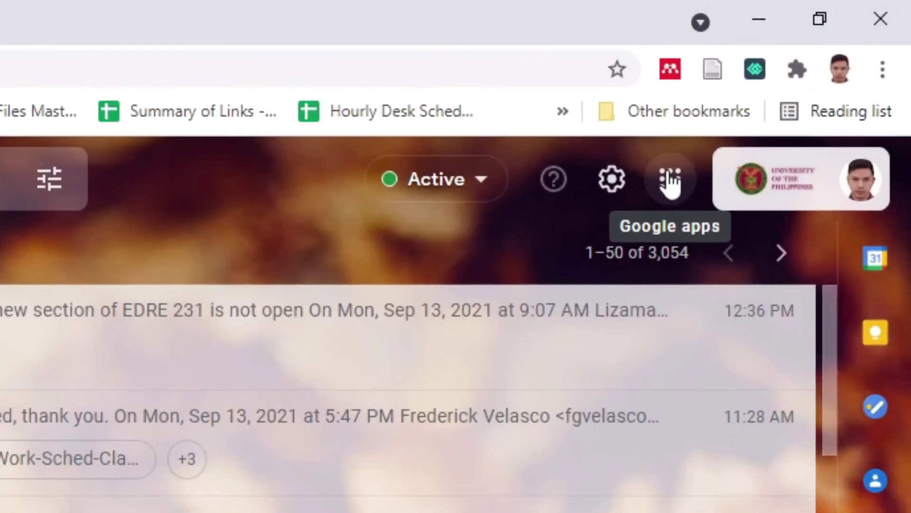
Open Athens from the Google apps menu and pick the UP account.
click(697, 159)
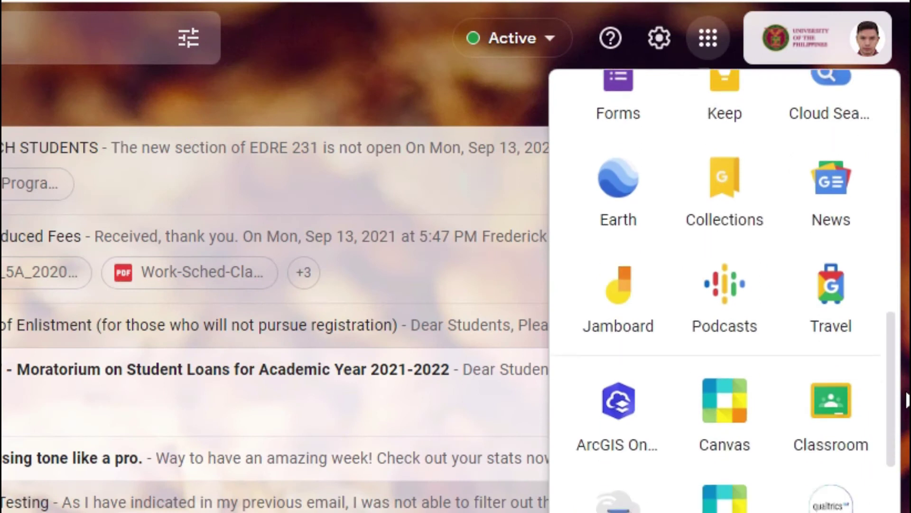
scroll(742, 371, down, 3)
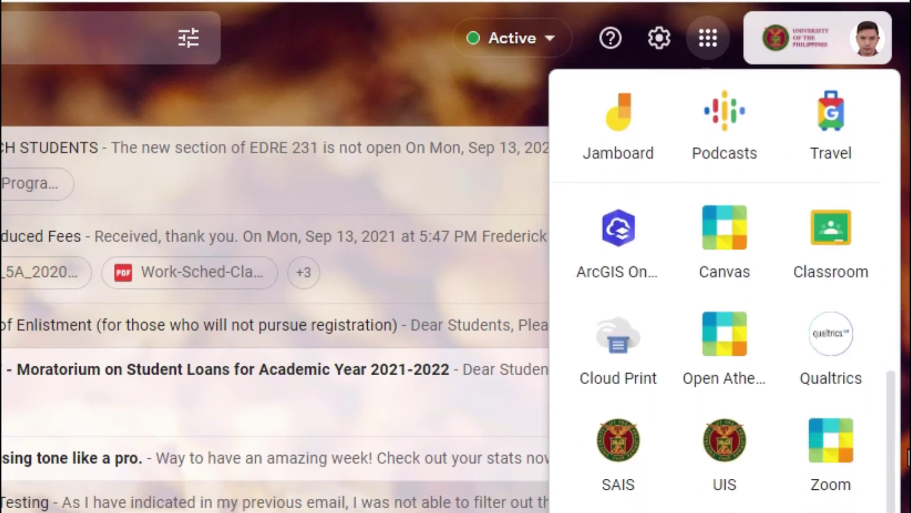
click(724, 365)
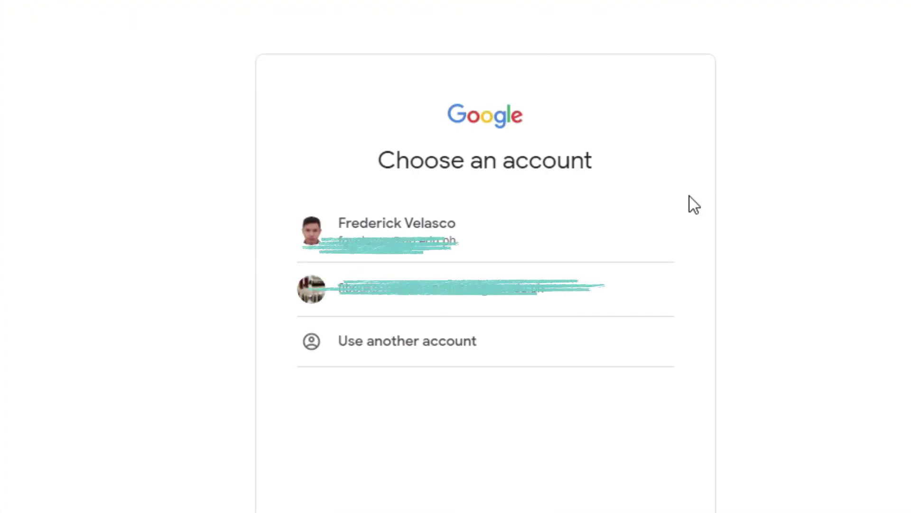
click(593, 233)
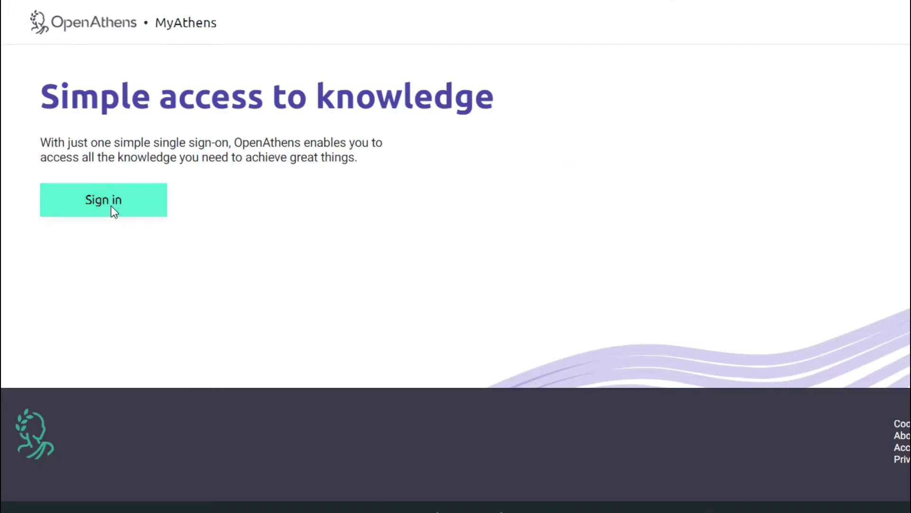
Sign in to MyAthens to reach the UP Diliman Research zone dashboard.
click(112, 209)
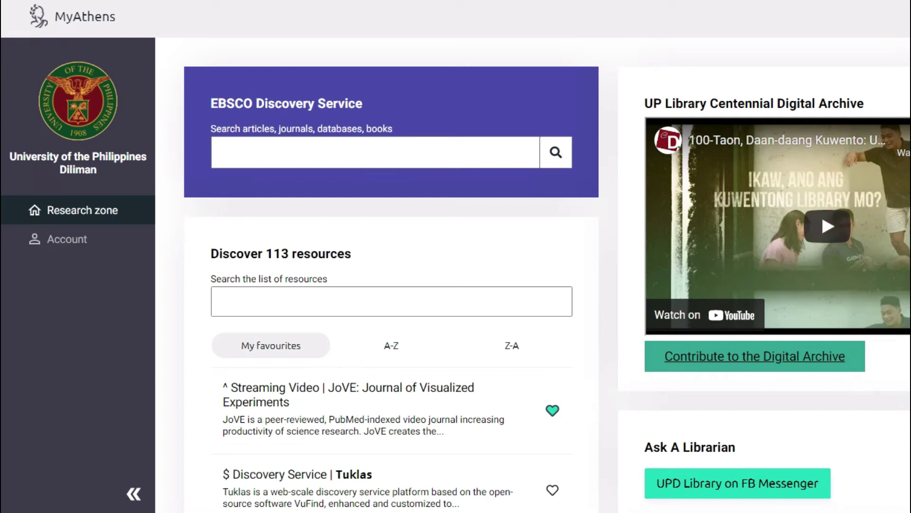